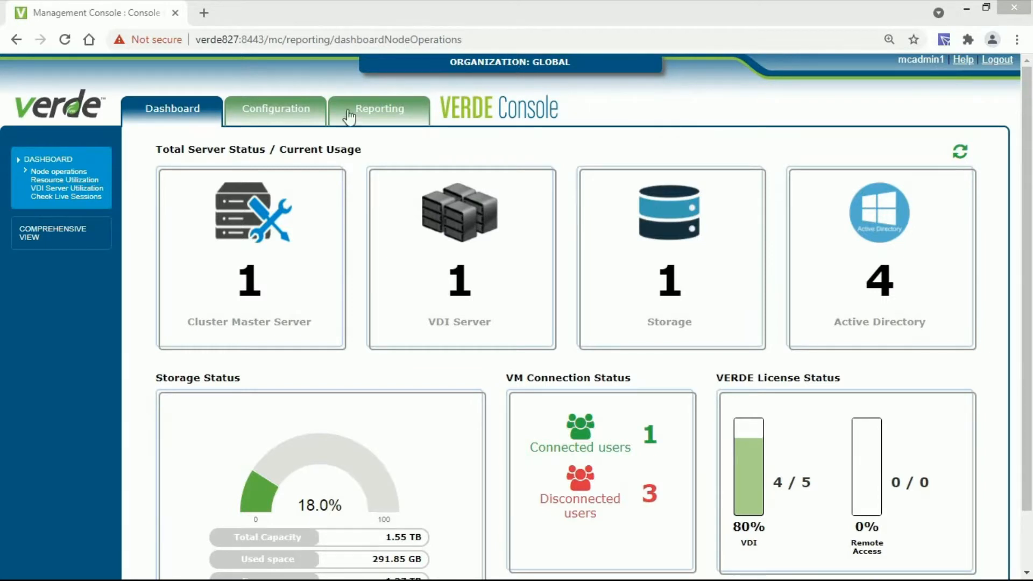
Step: Create a new VDI session settings object and name it newset
{"action": "mouse_move", "coordinate": [276, 110]}
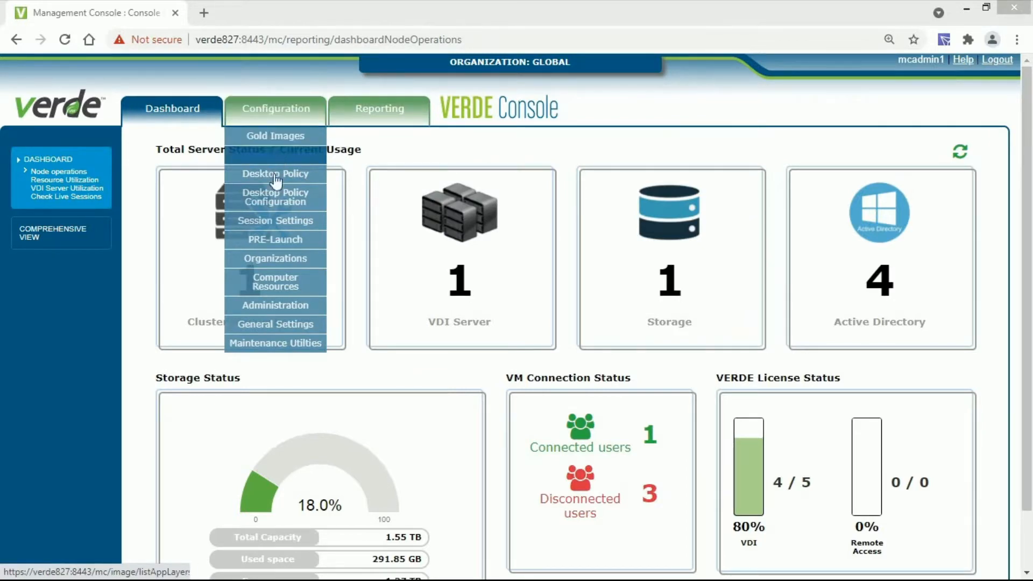
{"action": "left_click", "coordinate": [270, 220]}
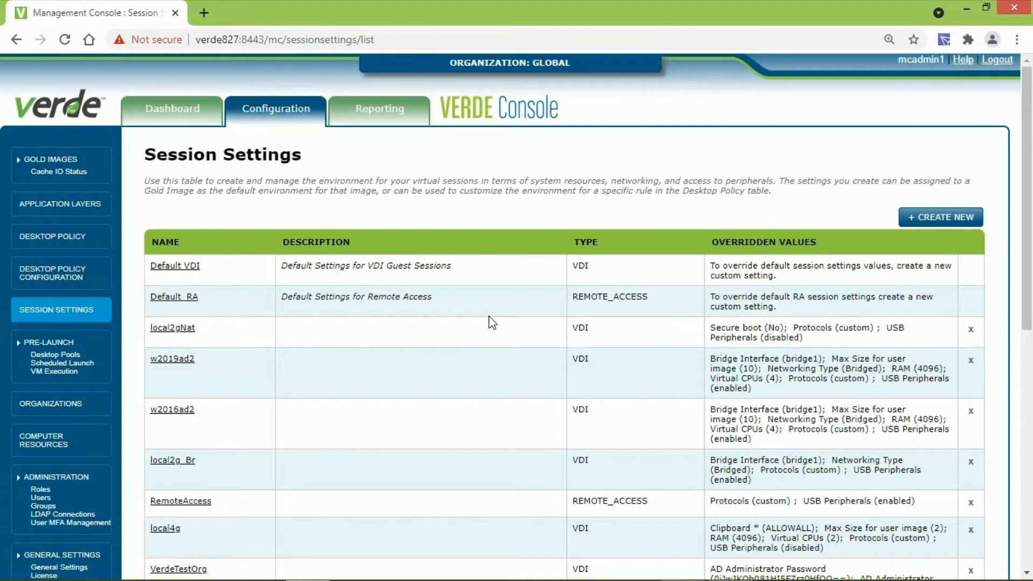
{"action": "left_click", "coordinate": [947, 217]}
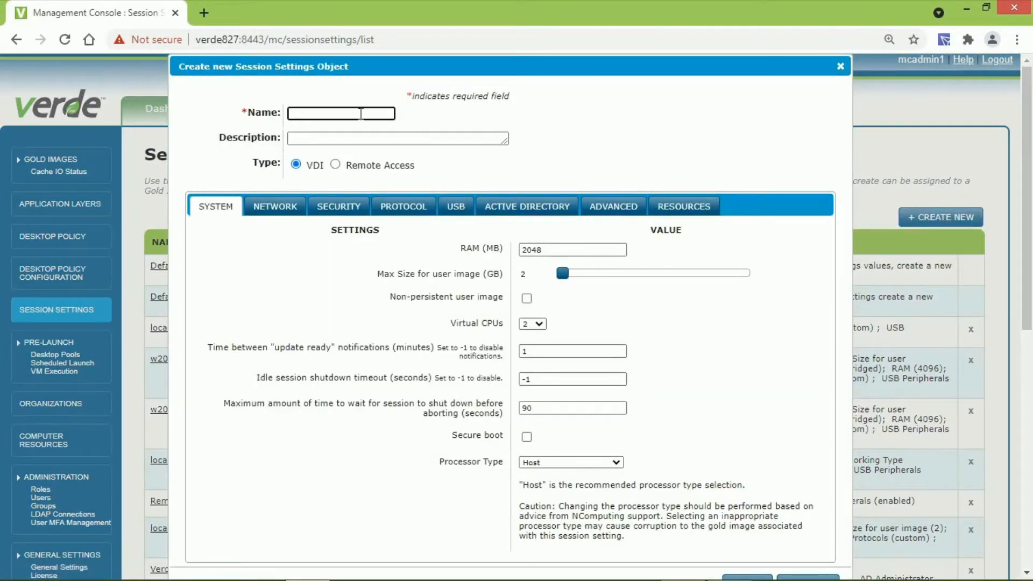
{"action": "type", "text": "newset"}
{"action": "left_click", "coordinate": [382, 136]}
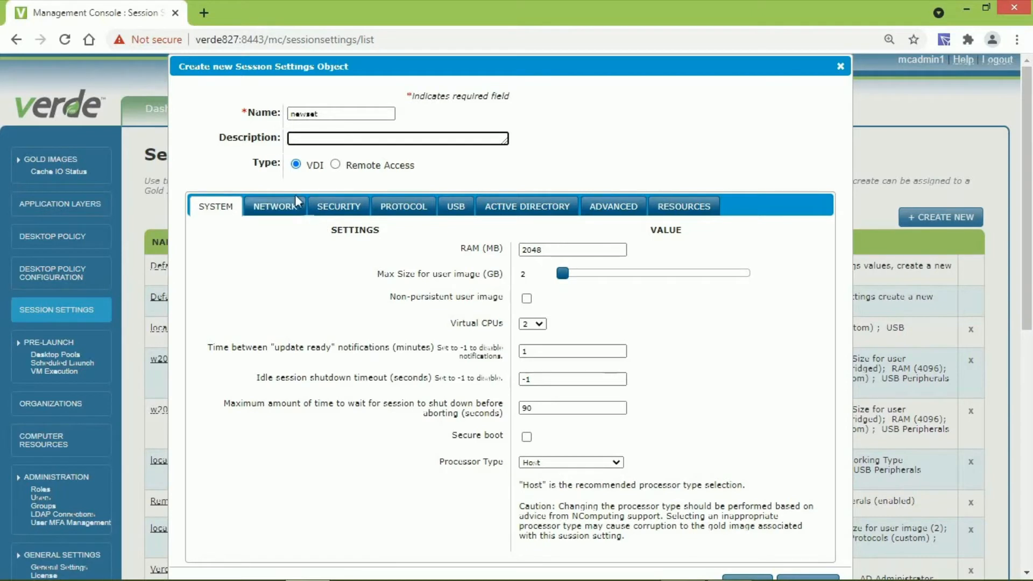
Step: Try the Bridged networking type for the newset session settings and return it to NAT
{"action": "left_click", "coordinate": [276, 207]}
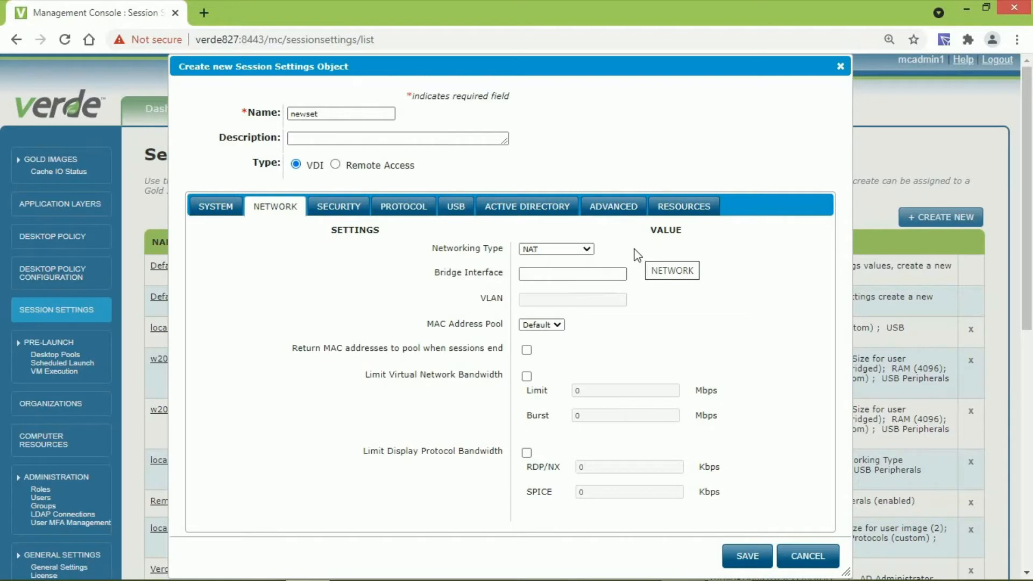
{"action": "left_click", "coordinate": [580, 249]}
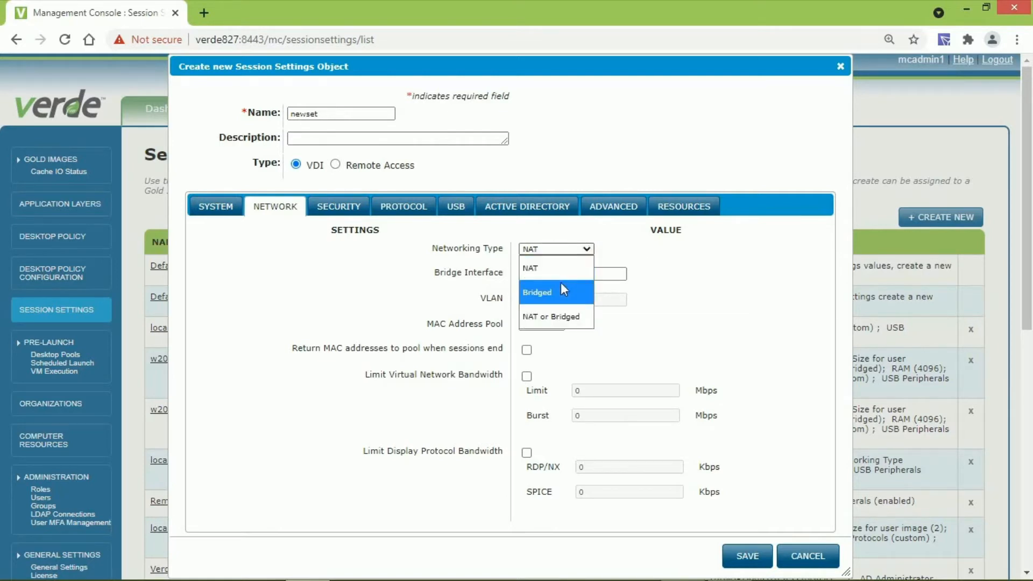
{"action": "left_click", "coordinate": [561, 290]}
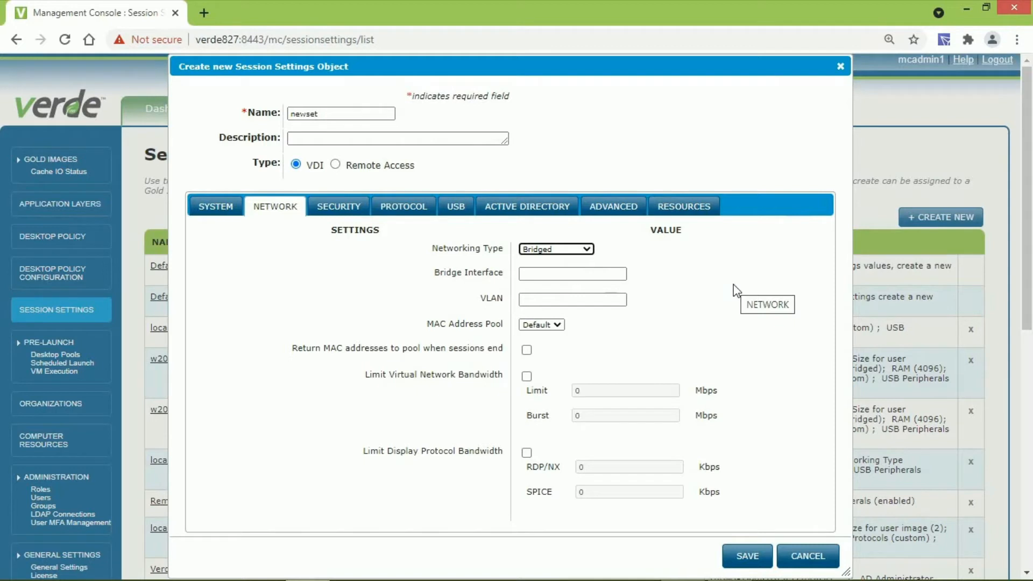
{"action": "left_click", "coordinate": [553, 274]}
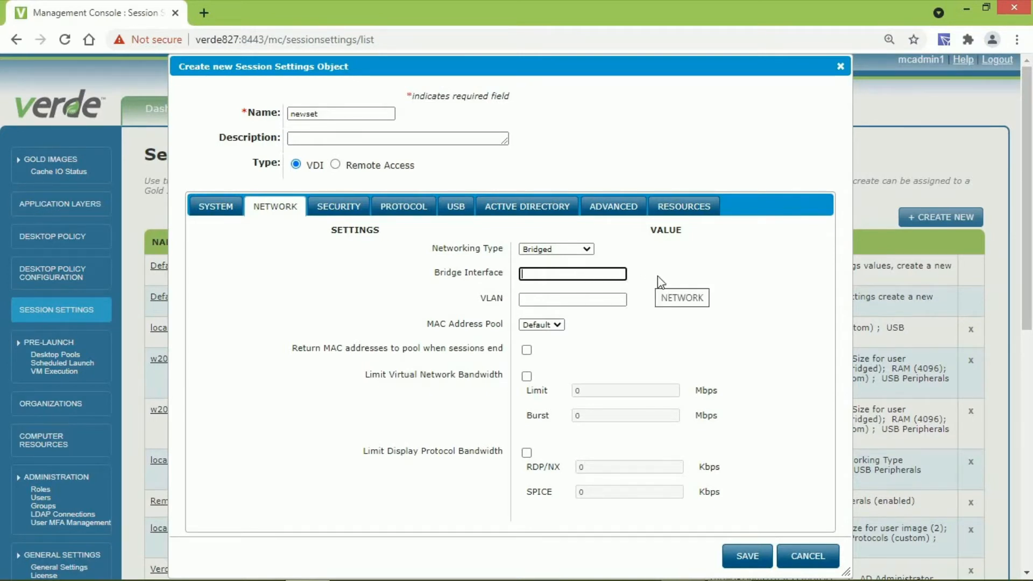
{"action": "left_click", "coordinate": [586, 249]}
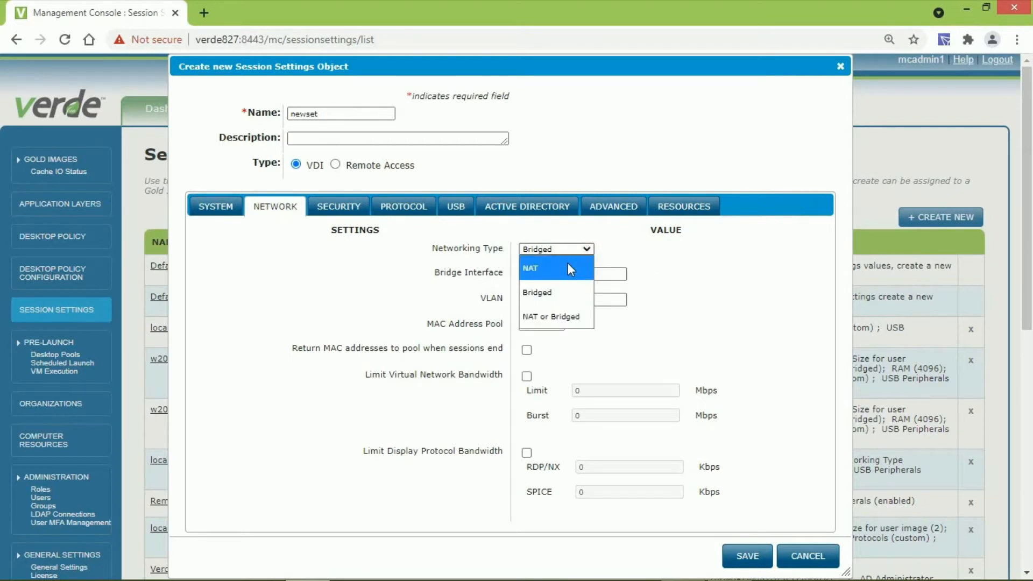
{"action": "left_click", "coordinate": [568, 264]}
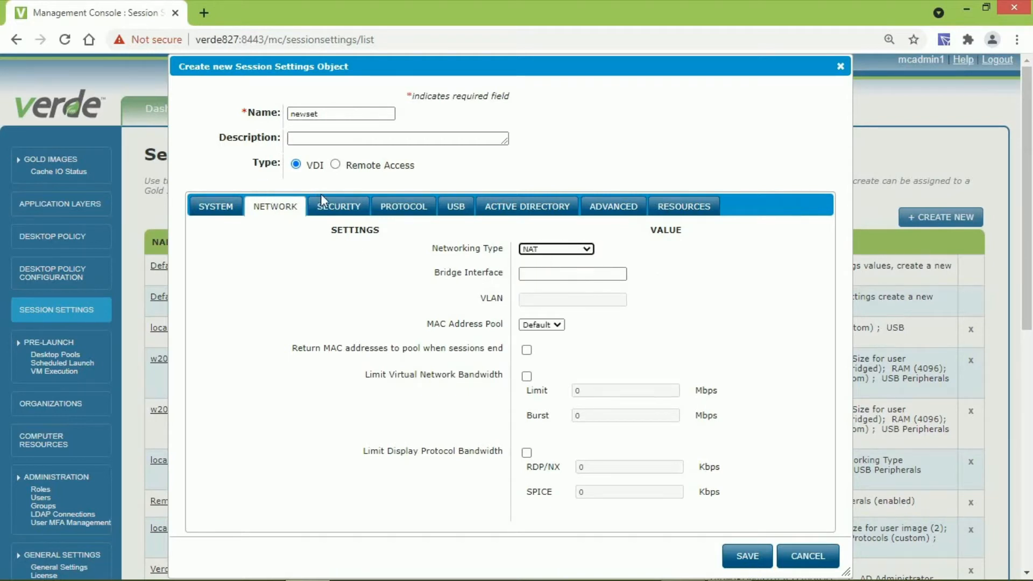
Step: Examine the security settings of newset, switching file sharing off and back on
{"action": "left_click", "coordinate": [339, 206]}
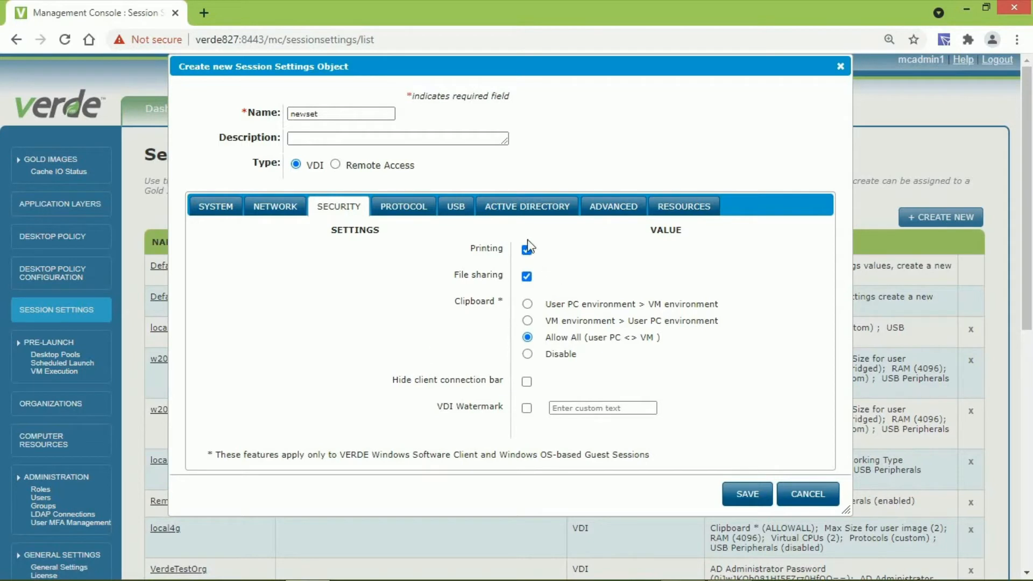
{"action": "left_click", "coordinate": [526, 276]}
{"action": "left_click", "coordinate": [526, 276]}
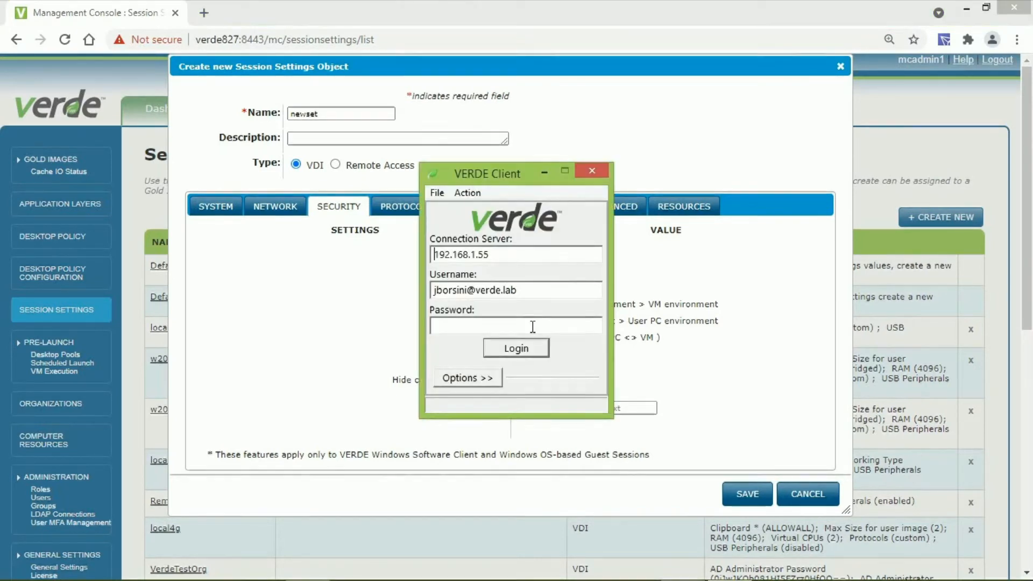
Step: Log in to the VERDE Client with the account password and connect to the Windows 10 O365 desktop over RDP in fullscreen mode
{"action": "left_click", "coordinate": [533, 327]}
{"action": "type", "text": "**********"}
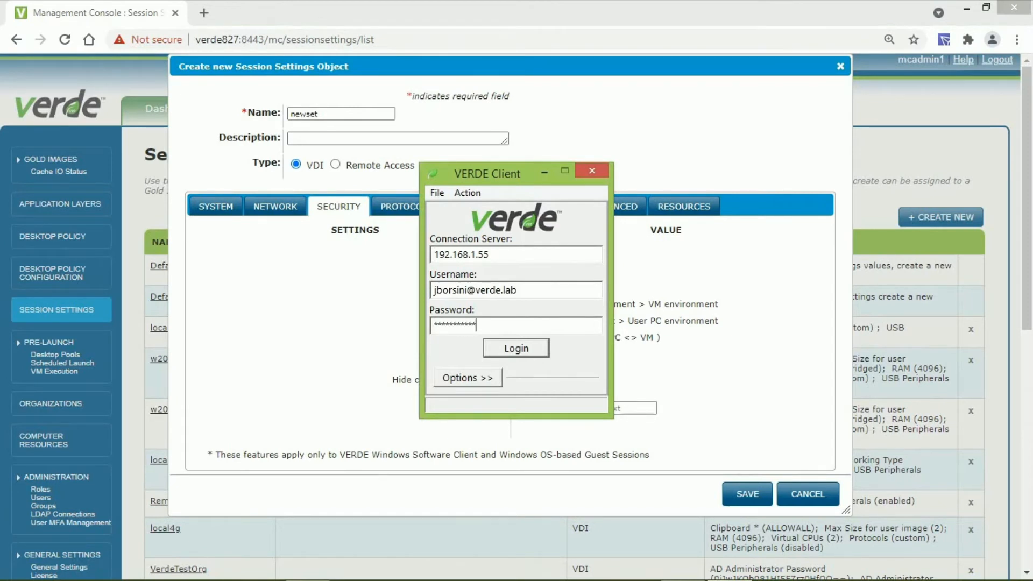
{"action": "key", "text": "Return"}
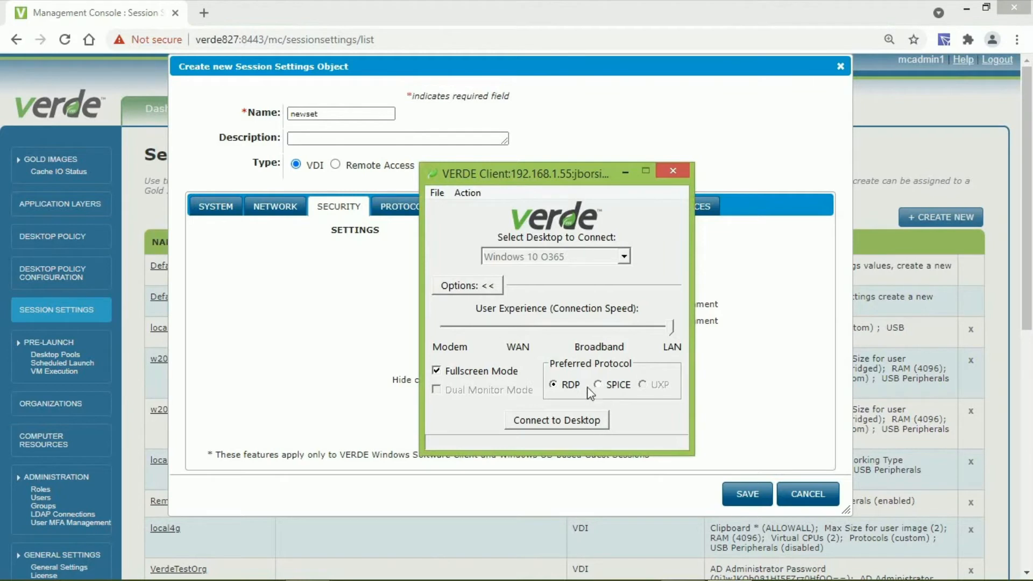
{"action": "left_click", "coordinate": [581, 421]}
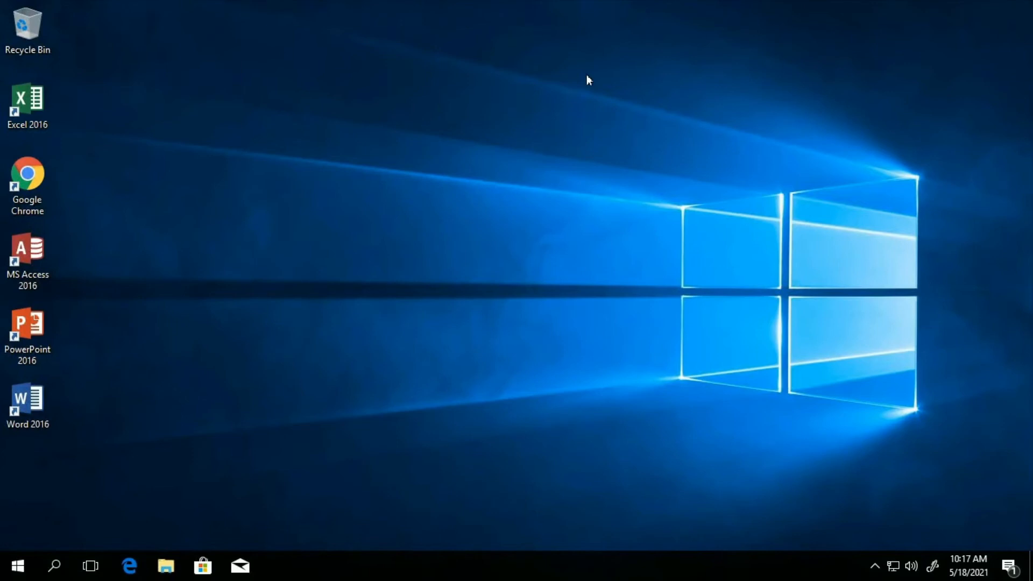
Step: Examine the client connection bar in the remote desktop, close the session and return to the VERDE Console
{"action": "mouse_move", "coordinate": [689, 10]}
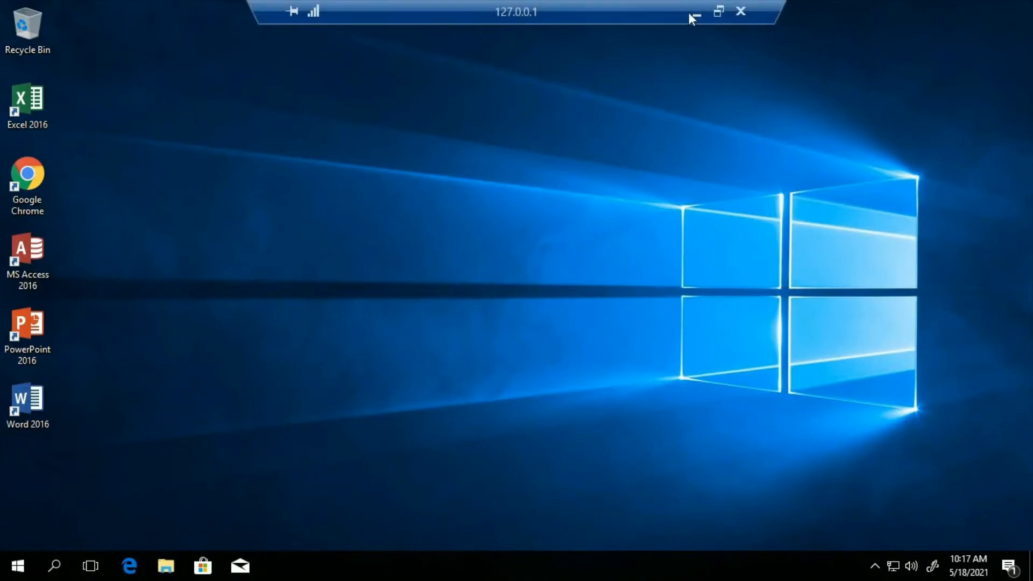
{"action": "left_click", "coordinate": [745, 11]}
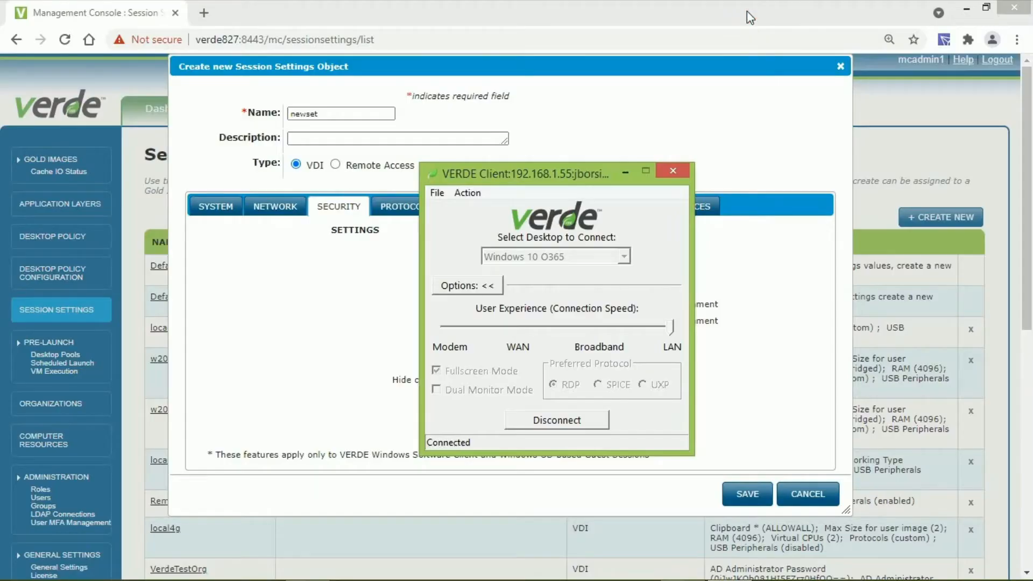
{"action": "left_click", "coordinate": [775, 292]}
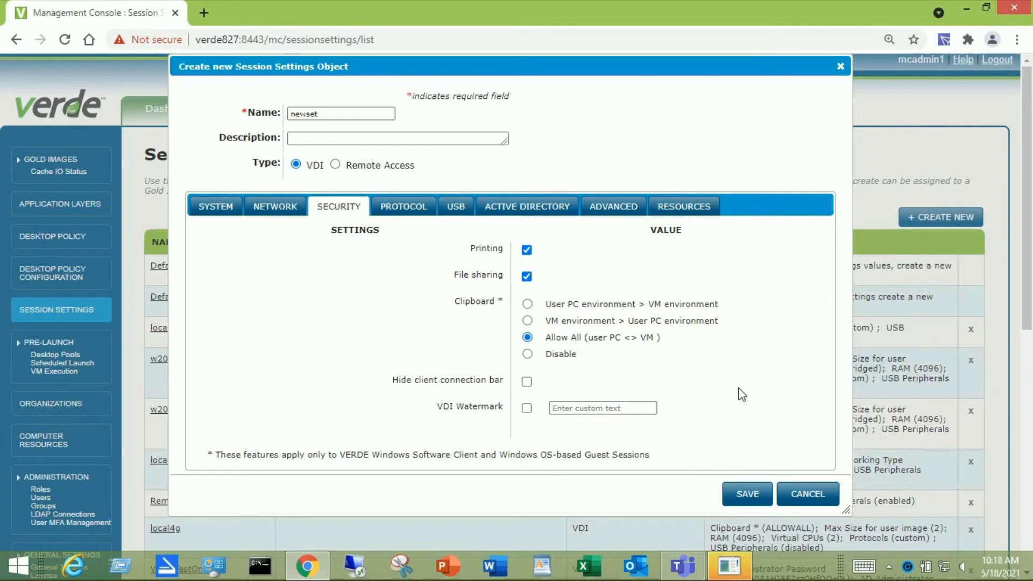
Step: Review the protocol settings of newset and enable USB peripheral support
{"action": "left_click", "coordinate": [405, 210]}
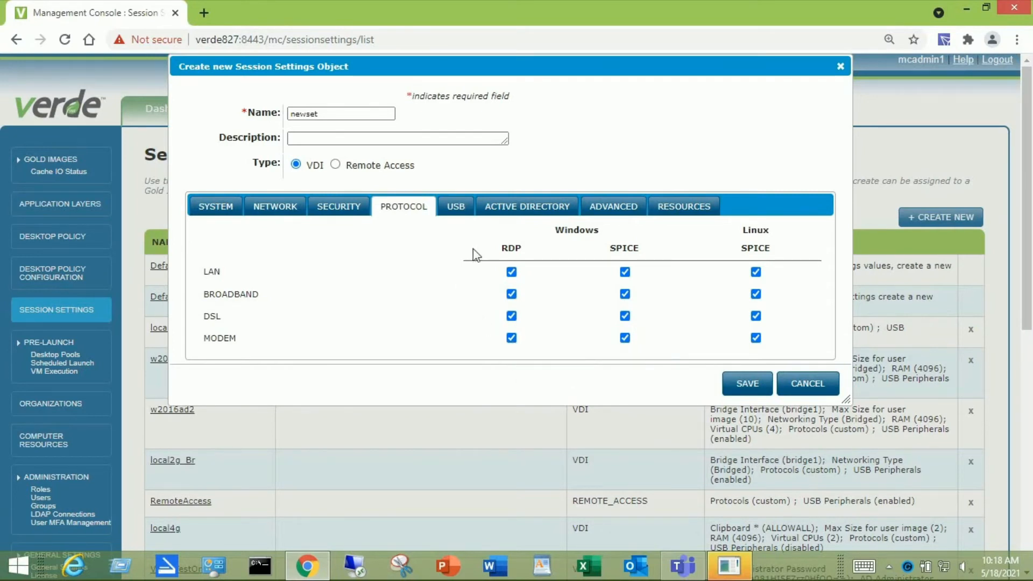
{"action": "left_click", "coordinate": [464, 205]}
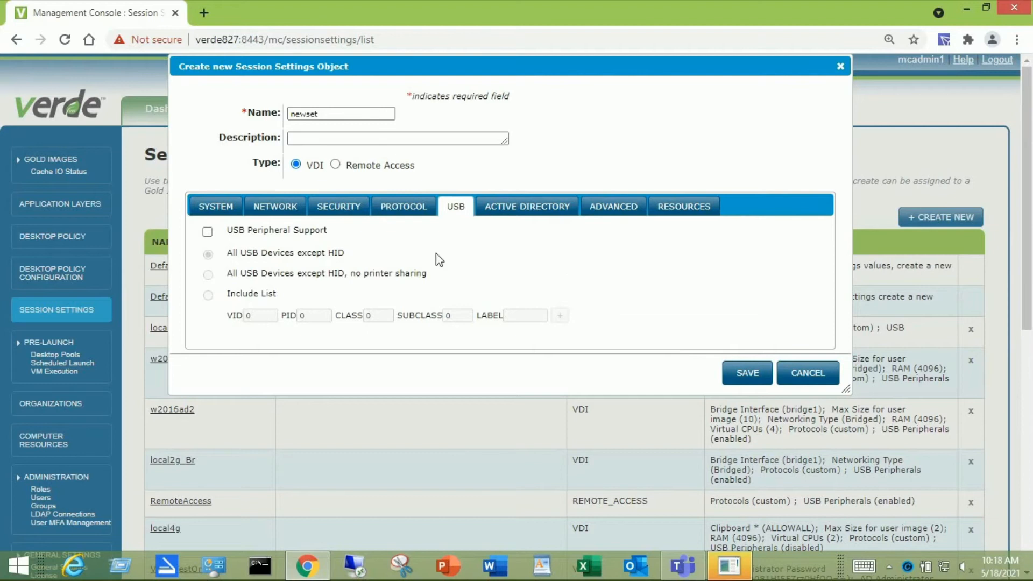
{"action": "left_click", "coordinate": [208, 233]}
Step: Review the Active Directory and advanced settings, save the newset session settings object and close its summary
{"action": "left_click", "coordinate": [535, 215]}
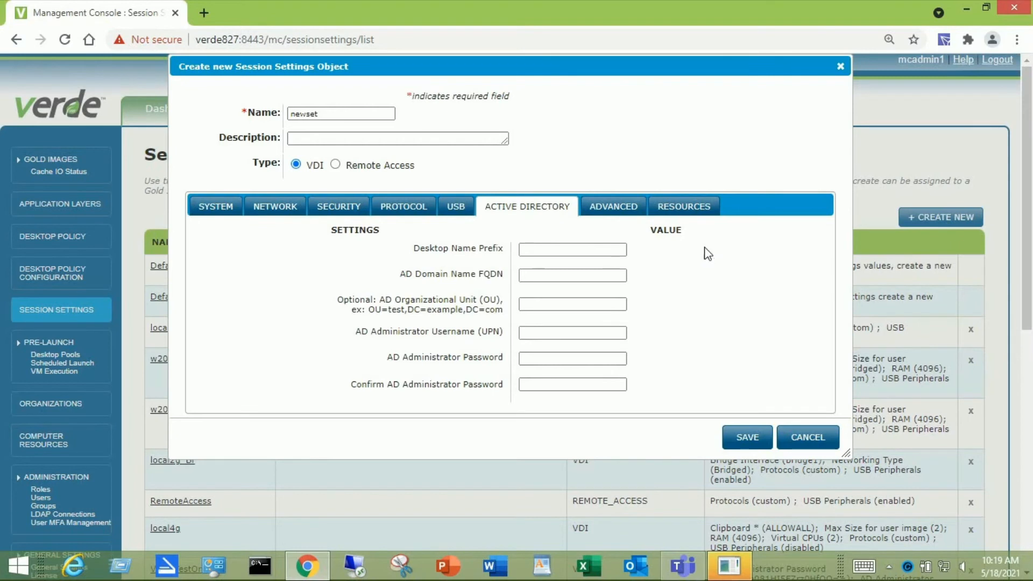
{"action": "left_click", "coordinate": [614, 207]}
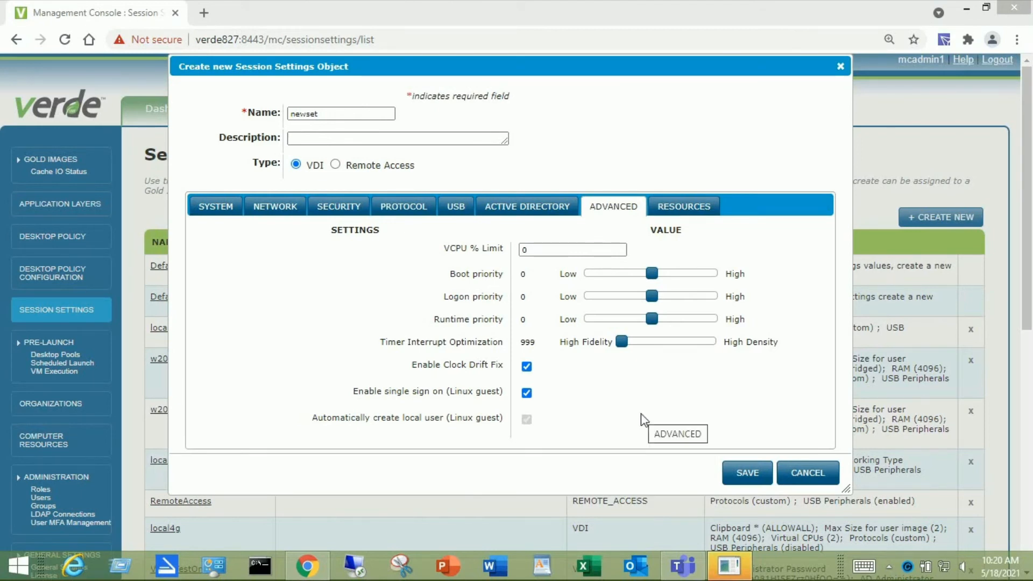
{"action": "left_click", "coordinate": [757, 473]}
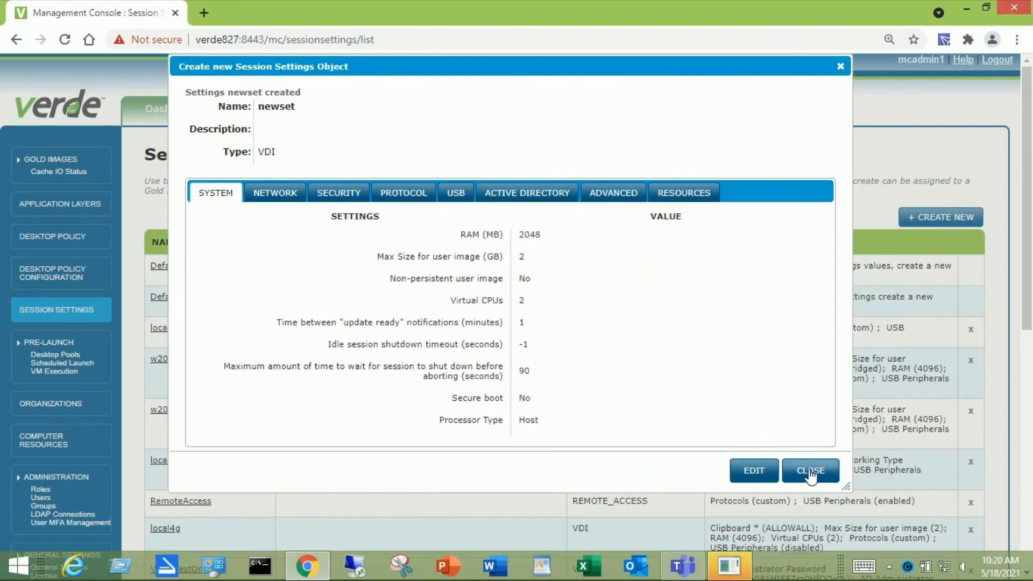
{"action": "left_click", "coordinate": [810, 474]}
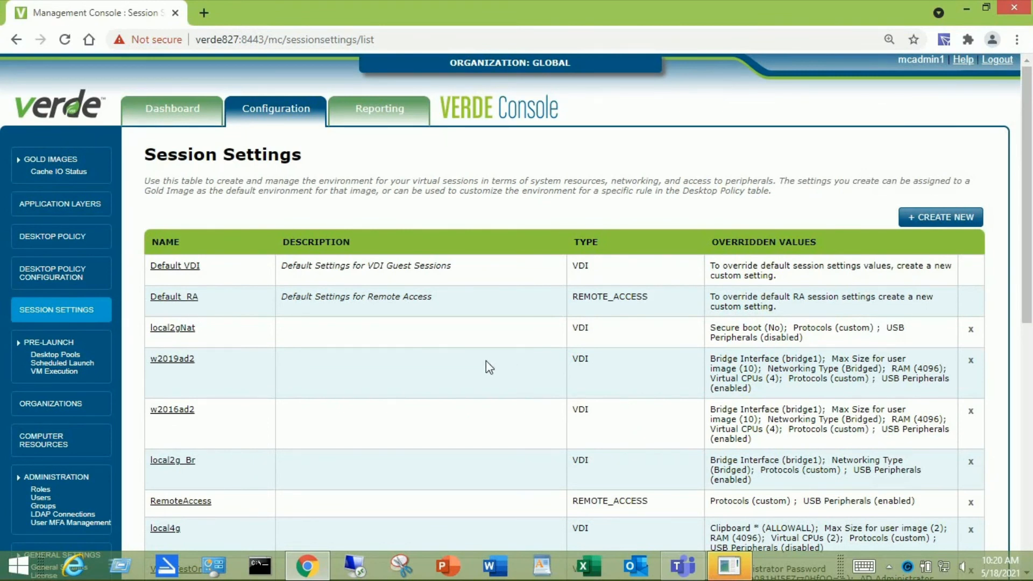
Step: In the Desktop Policy, assign the newset session settings to the w10_365 (global) image of rule 1 and update the assignment
{"action": "mouse_move", "coordinate": [280, 111]}
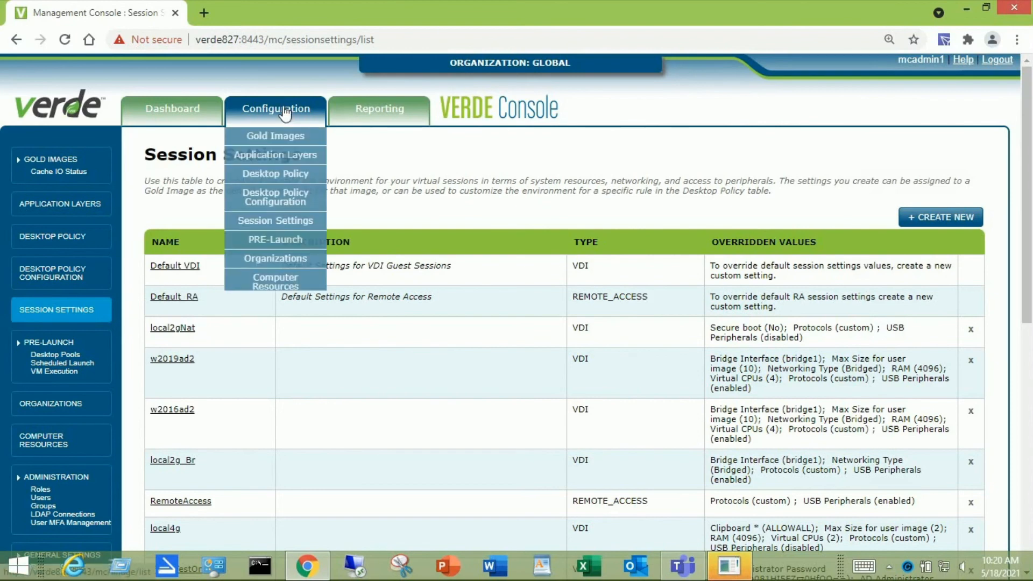
{"action": "left_click", "coordinate": [281, 176]}
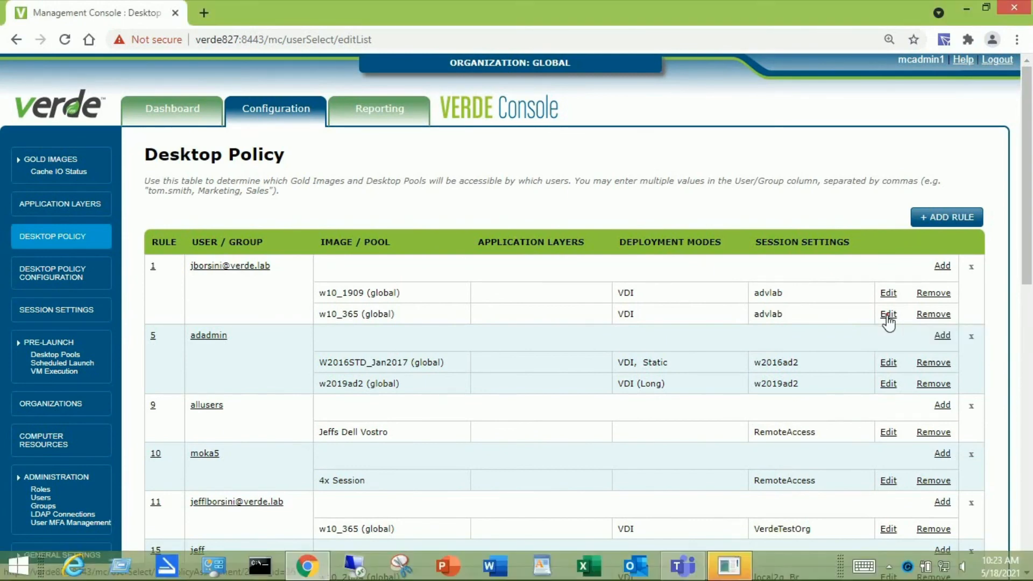
{"action": "left_click", "coordinate": [888, 317]}
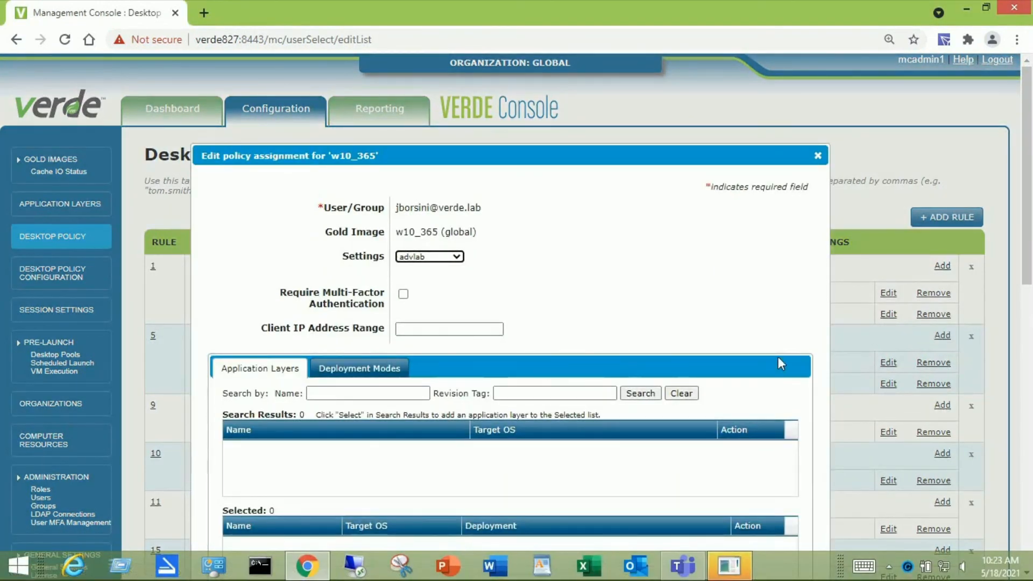
{"action": "scroll", "coordinate": [779, 359], "scroll_direction": "down", "scroll_amount": 1}
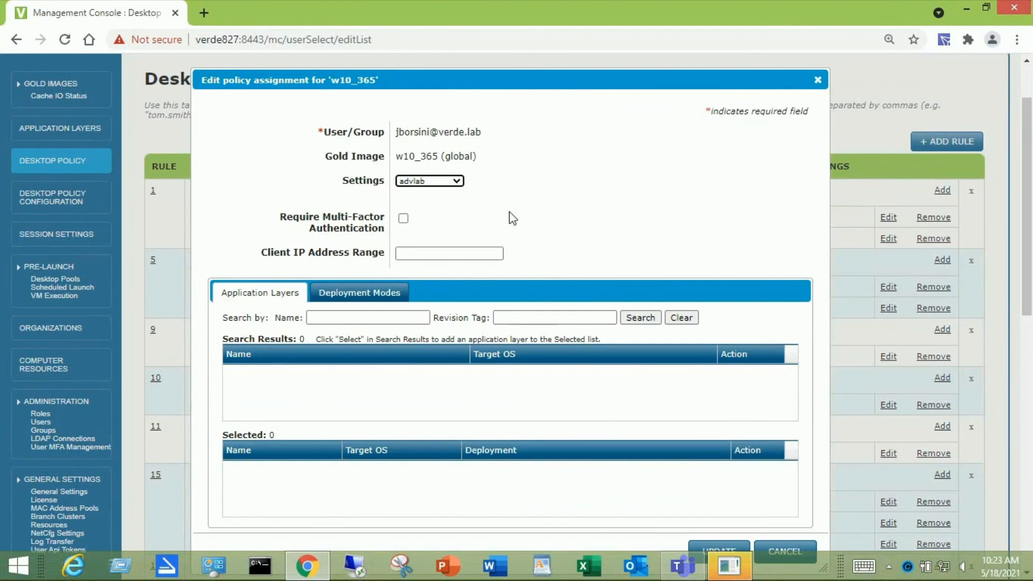
{"action": "left_click", "coordinate": [456, 182]}
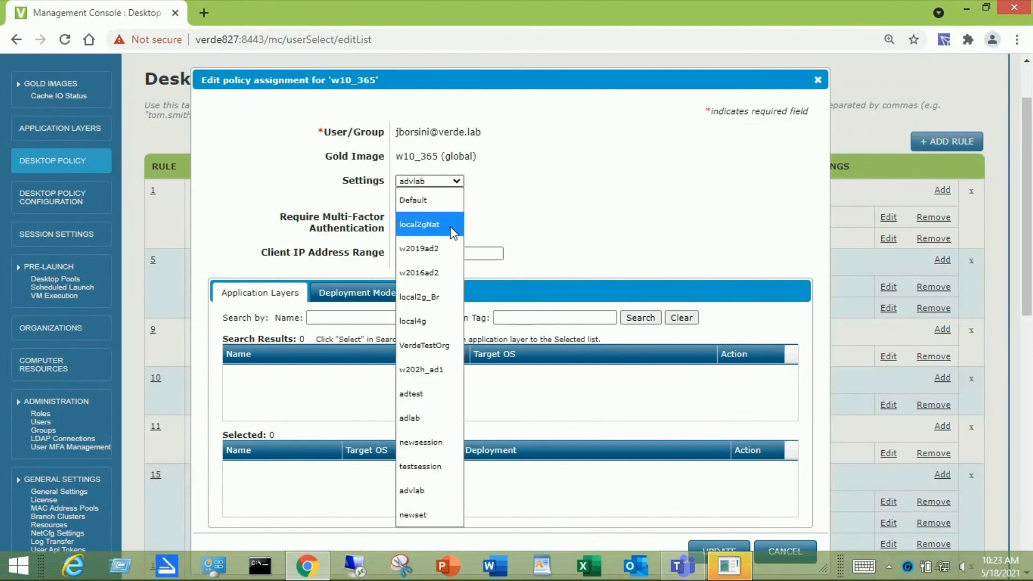
{"action": "left_click", "coordinate": [425, 517]}
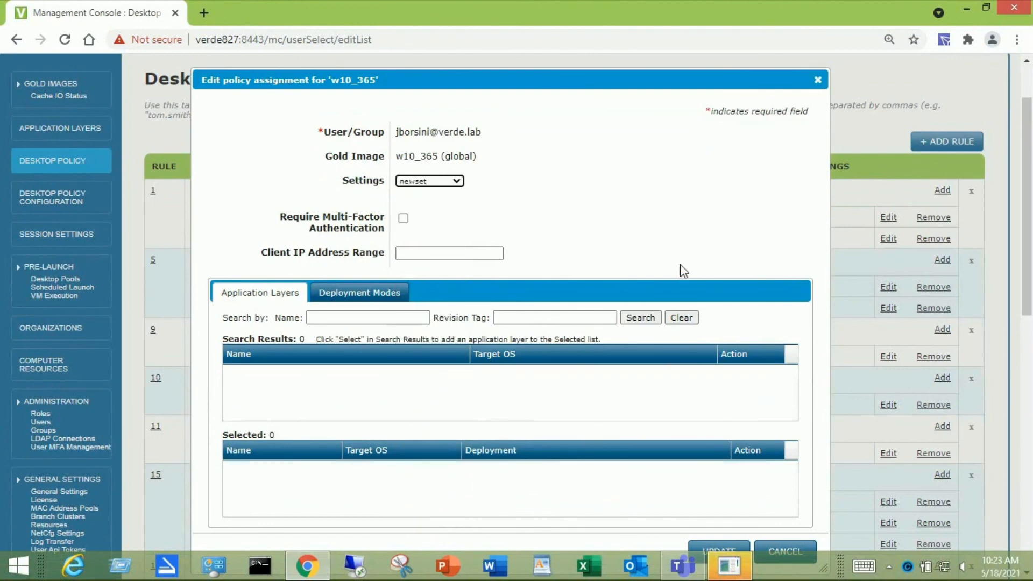
{"action": "scroll", "coordinate": [680, 269], "scroll_direction": "down", "scroll_amount": 3}
{"action": "left_click", "coordinate": [721, 400]}
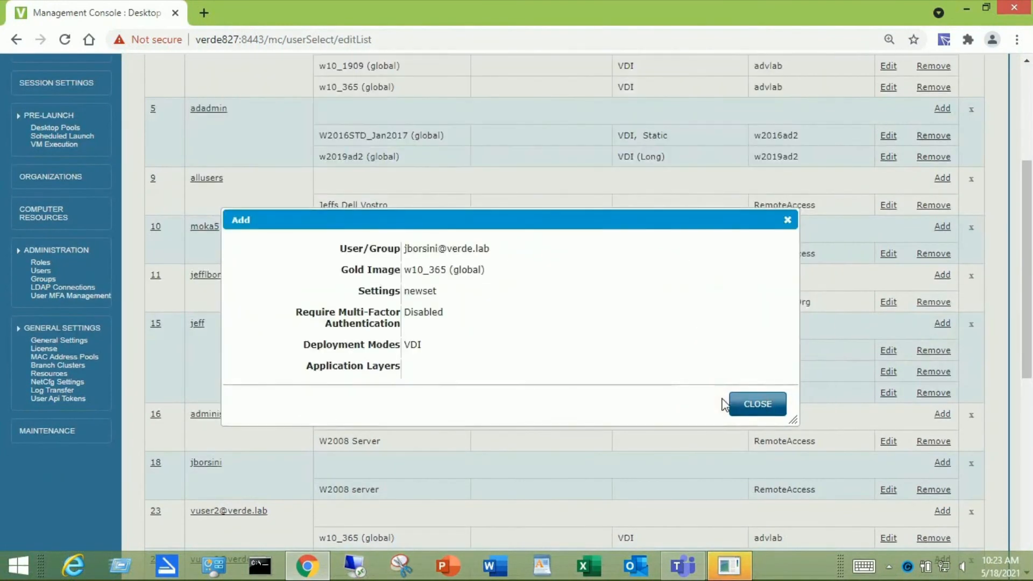
{"action": "left_click", "coordinate": [751, 410]}
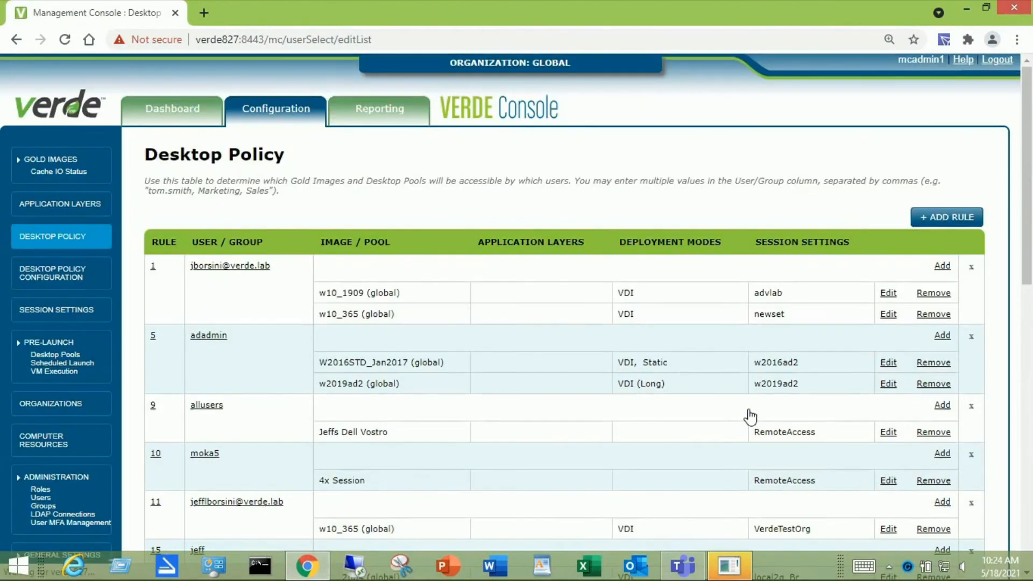